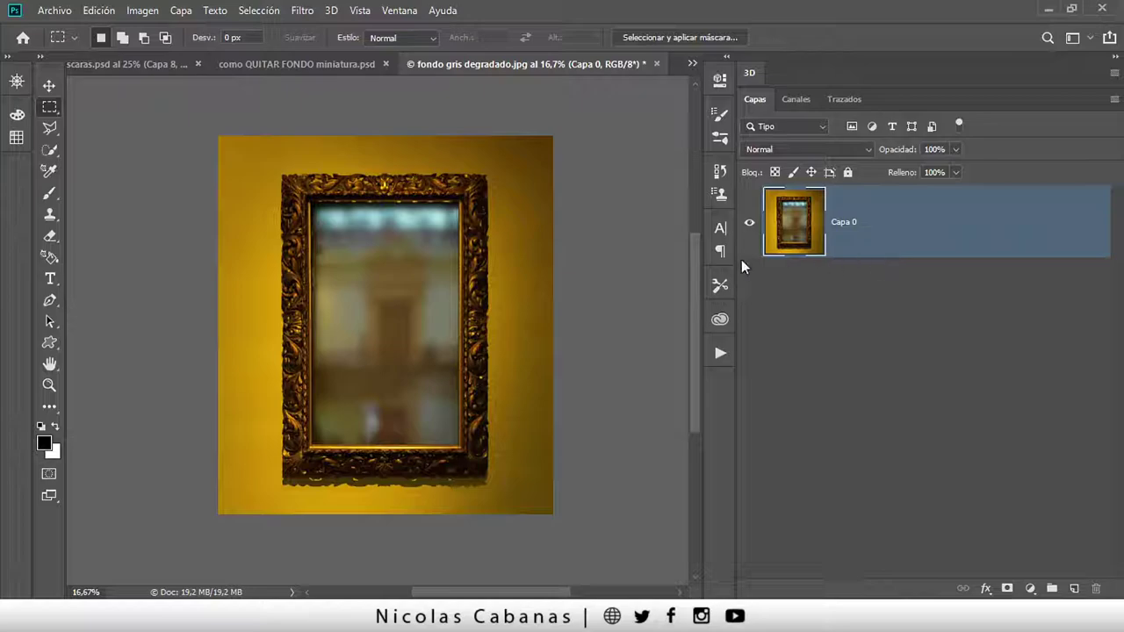
Add a new empty layer, then merge visible layers and undo the merge
click(1073, 588)
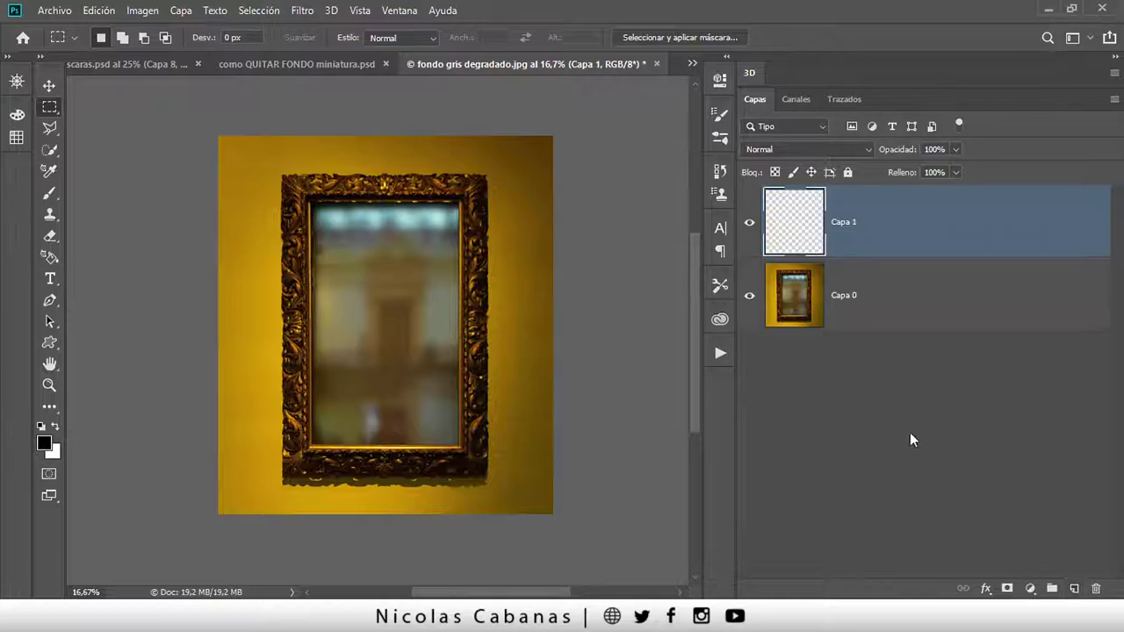
click(181, 11)
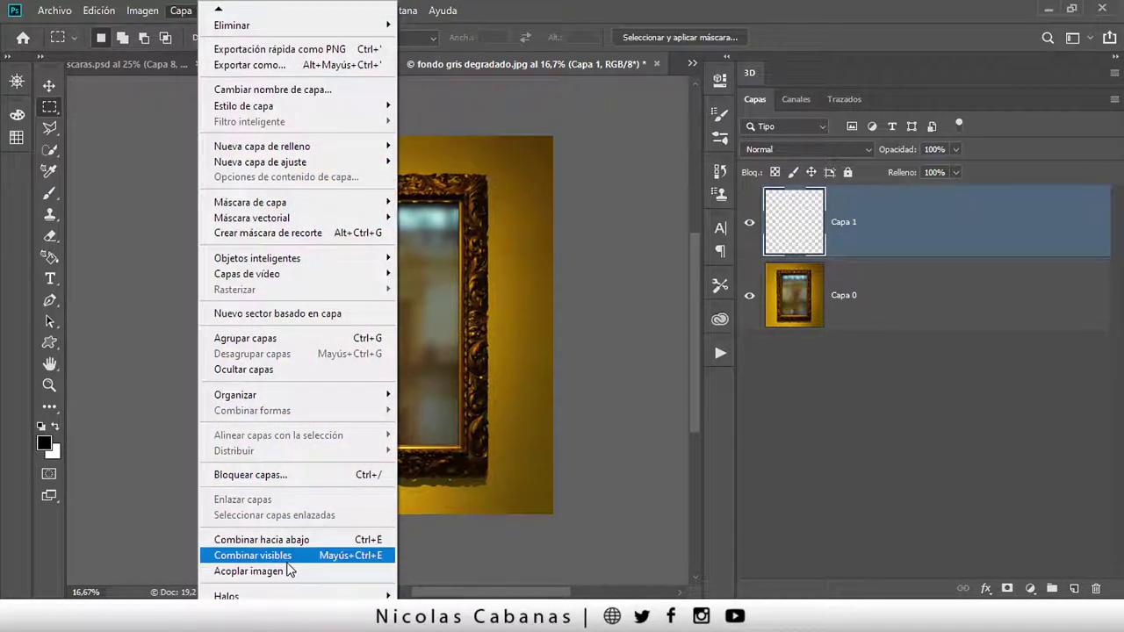
click(286, 556)
key(ctrl+z)
Flatten the image with Capa > Acoplar imagen and unlock Fondo into Capa 0
click(180, 12)
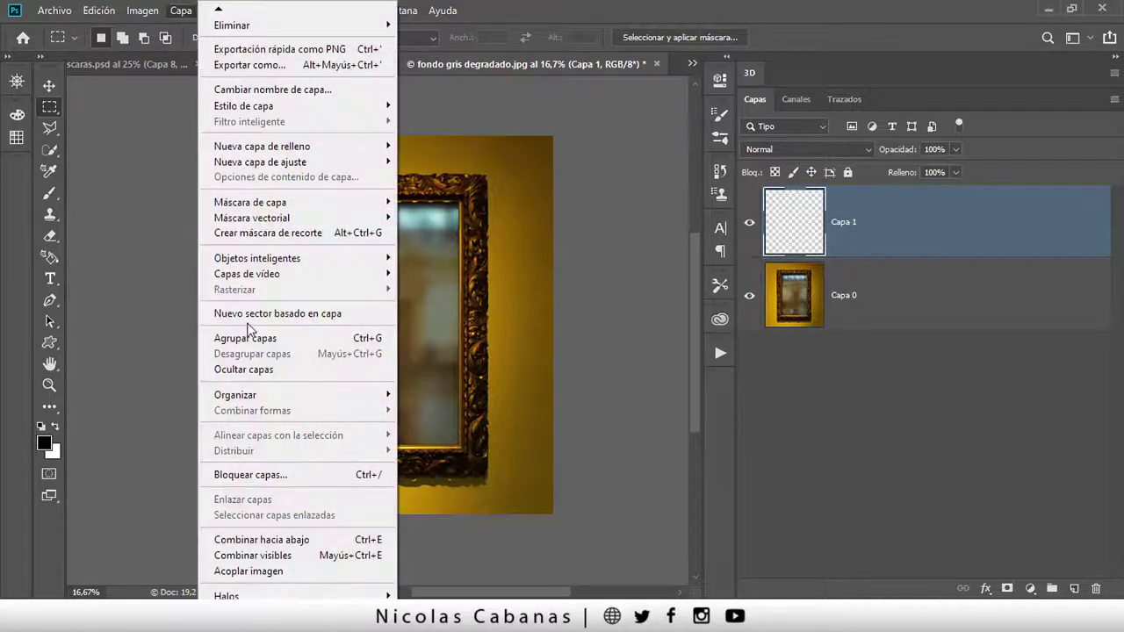
click(326, 567)
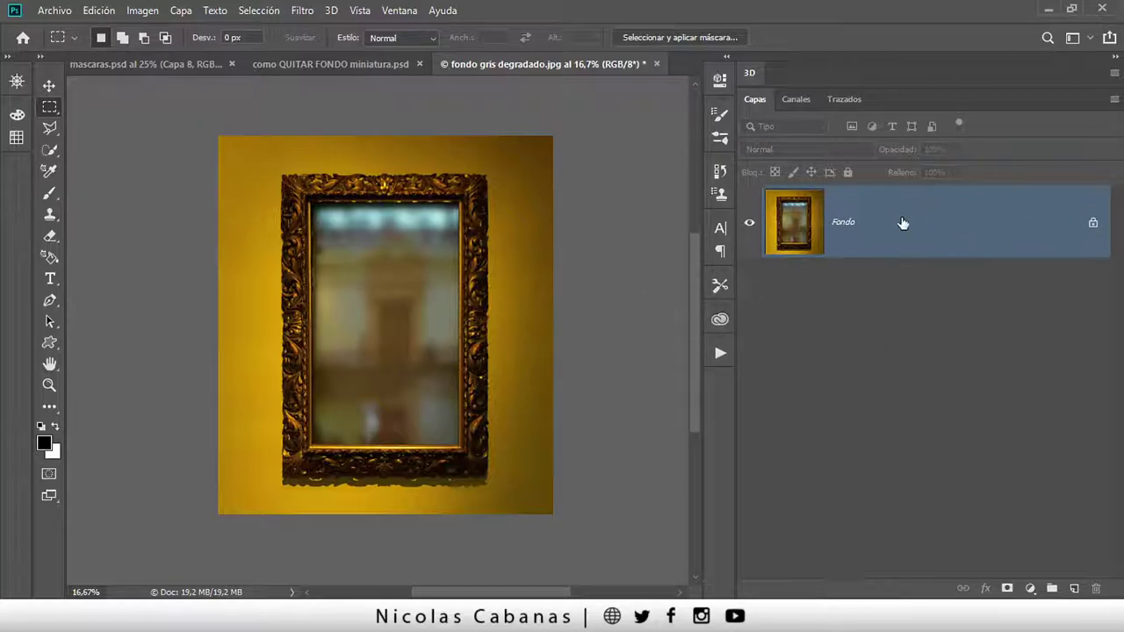
click(1093, 227)
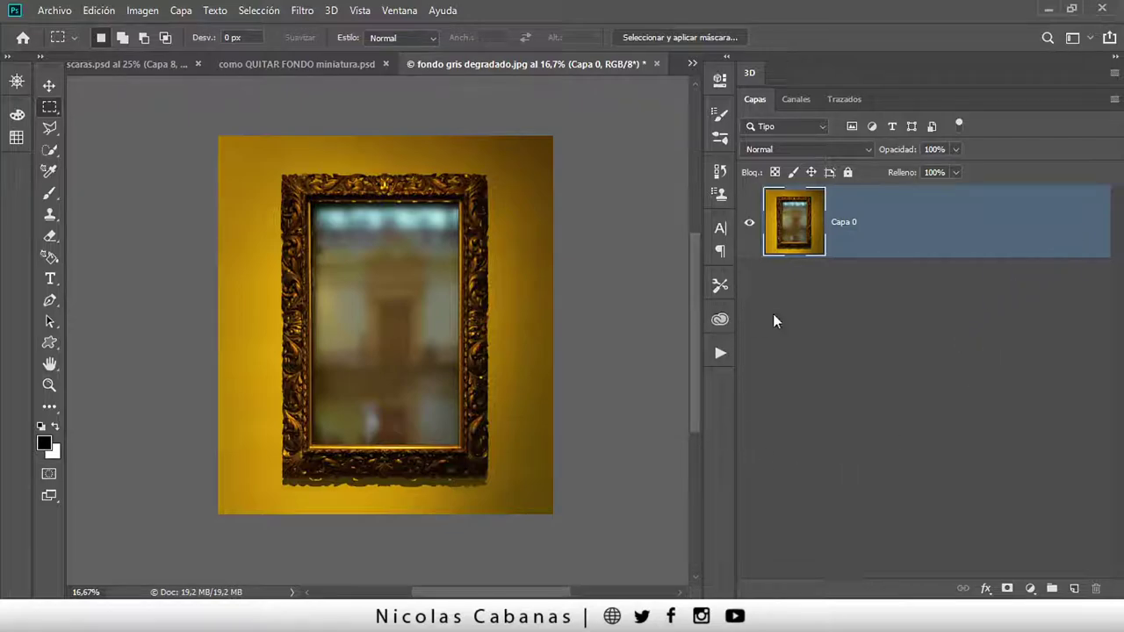
Add a layer mask to Capa 0 and brush black over the frame's inner picture
click(1004, 588)
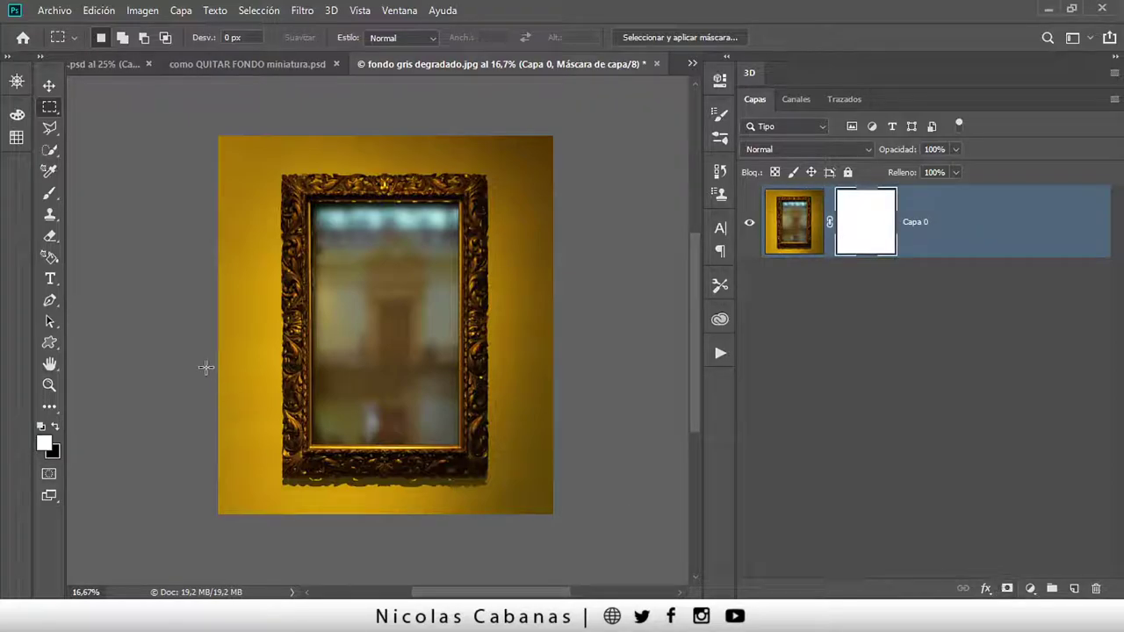
click(50, 194)
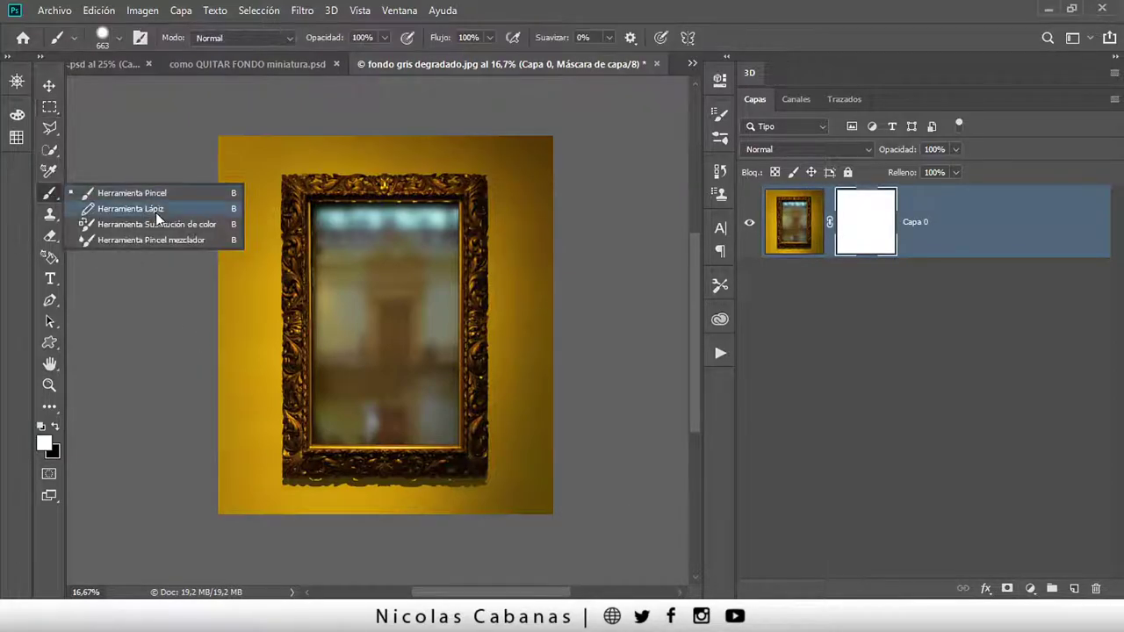
click(156, 194)
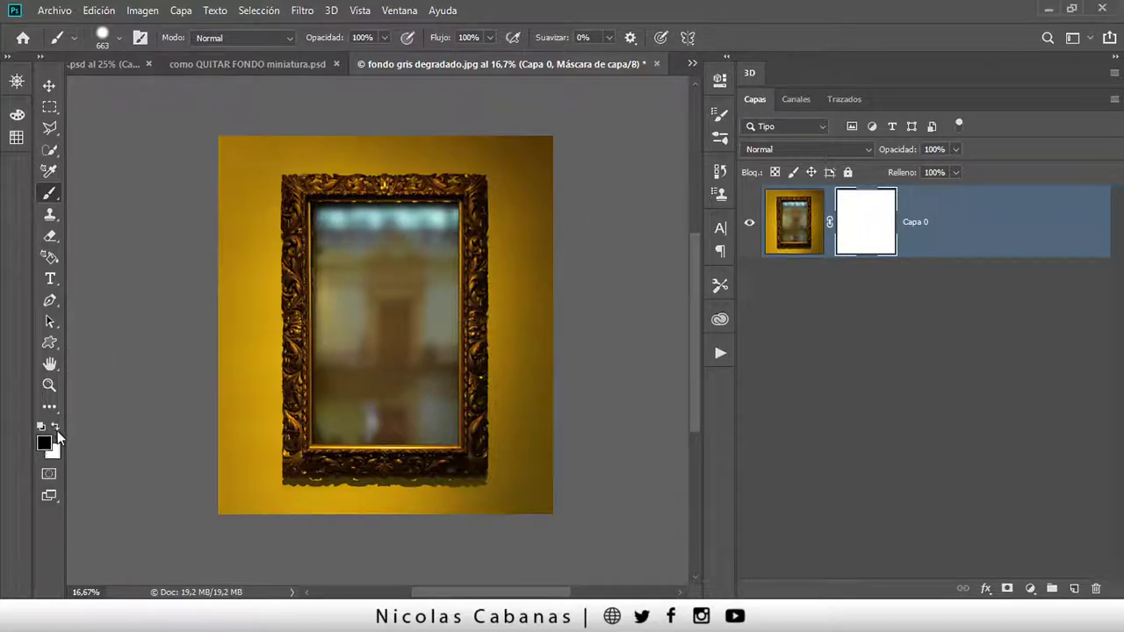
mouse_move(364, 252)
mouse_down()
mouse_move(363, 371)
mouse_move(418, 435)
mouse_move(420, 352)
mouse_up()
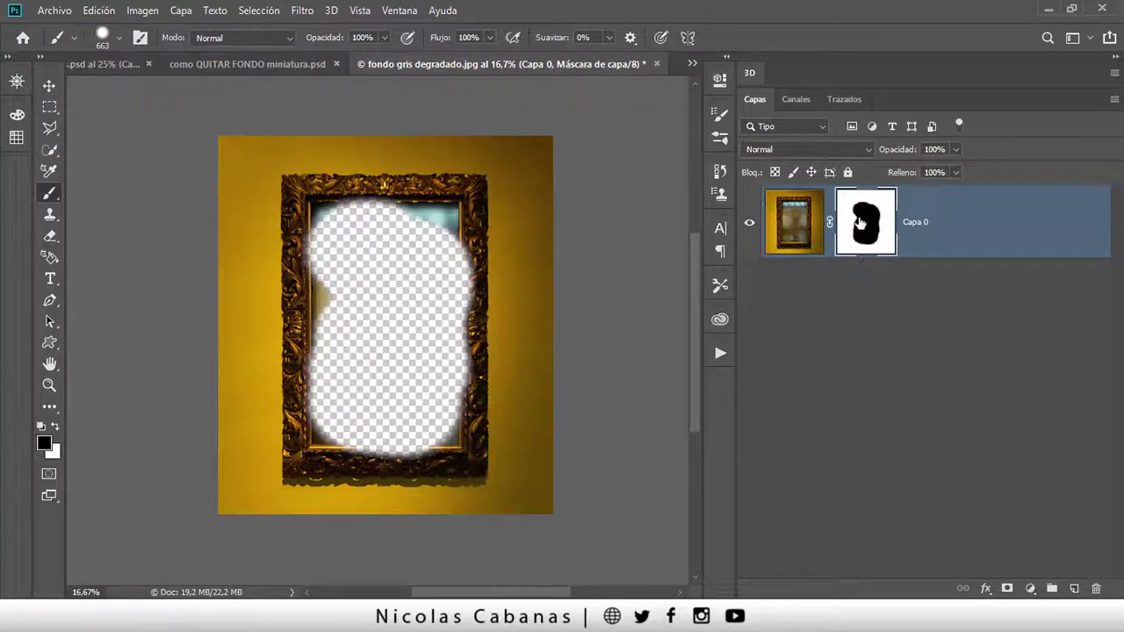
click(792, 219)
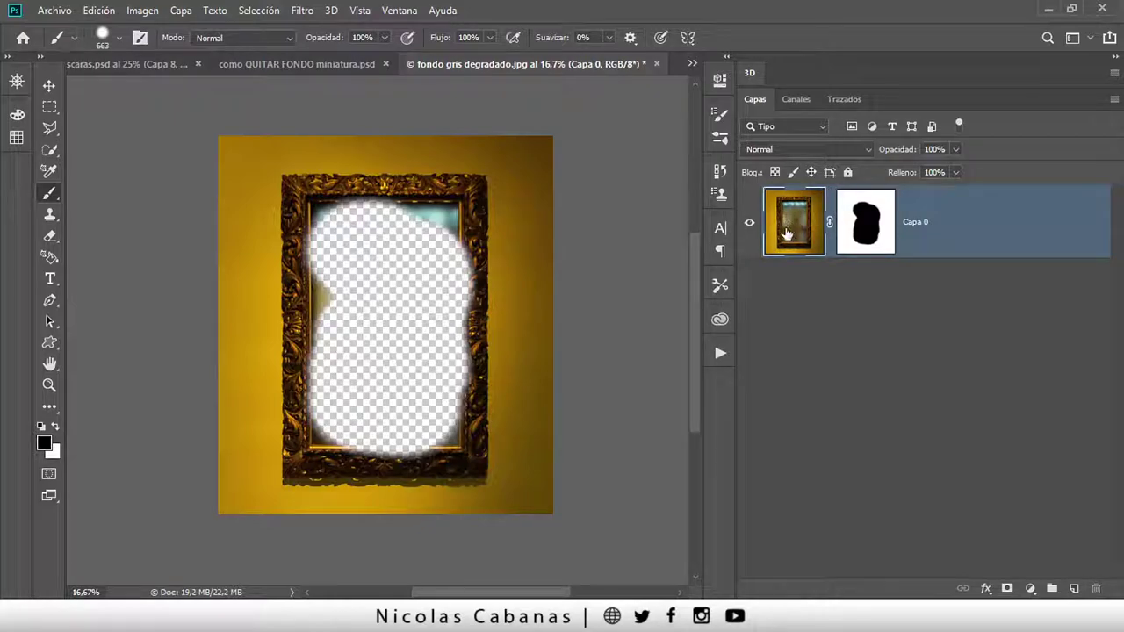
click(853, 225)
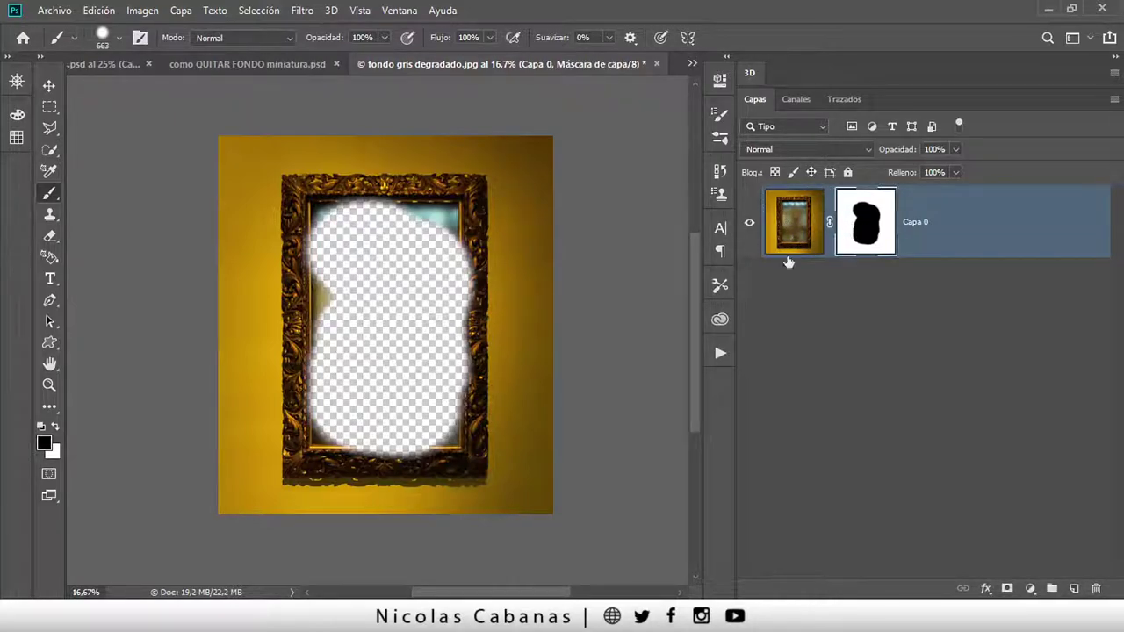
Invert Capa 0's mask with Imagen > Ajustes > Invertir and display the mask on canvas
click(142, 10)
mouse_move(153, 53)
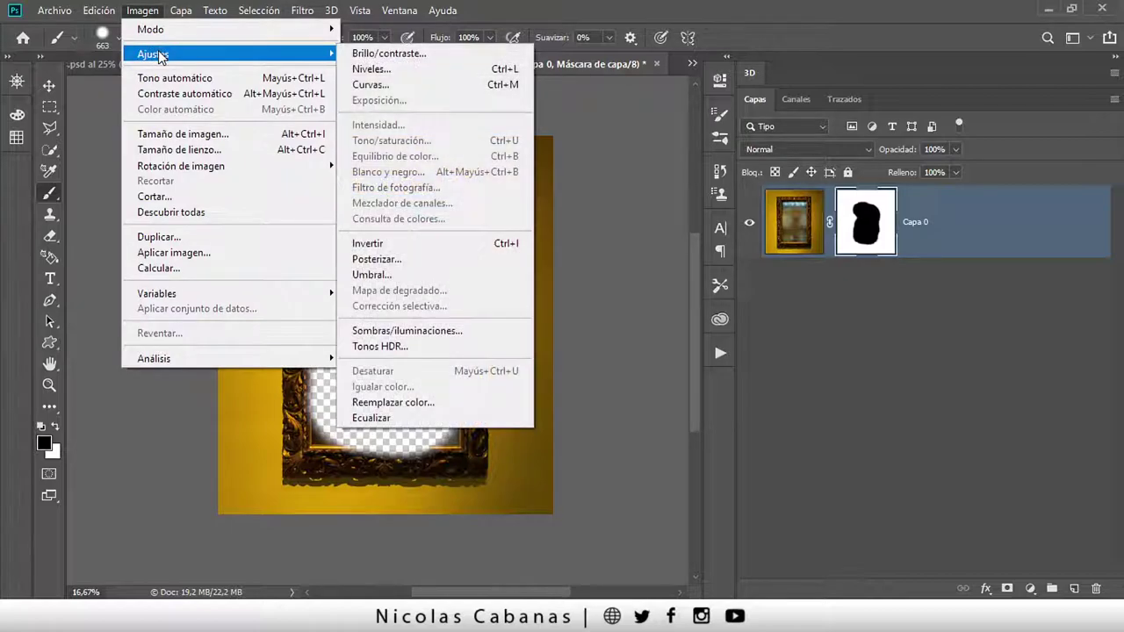
click(418, 250)
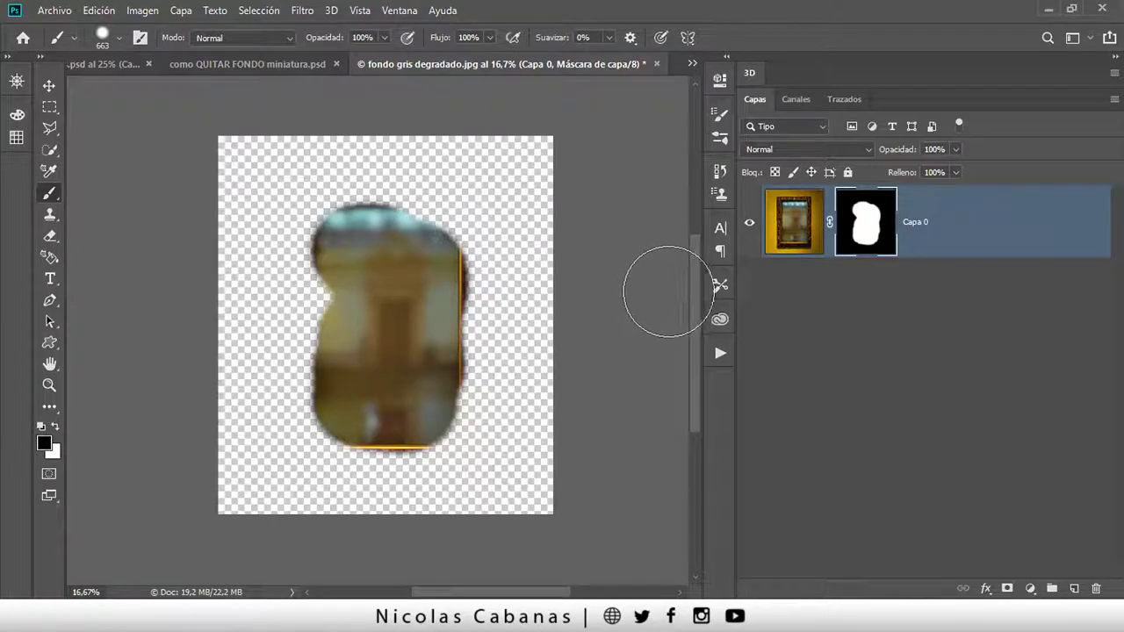
alt+click(864, 241)
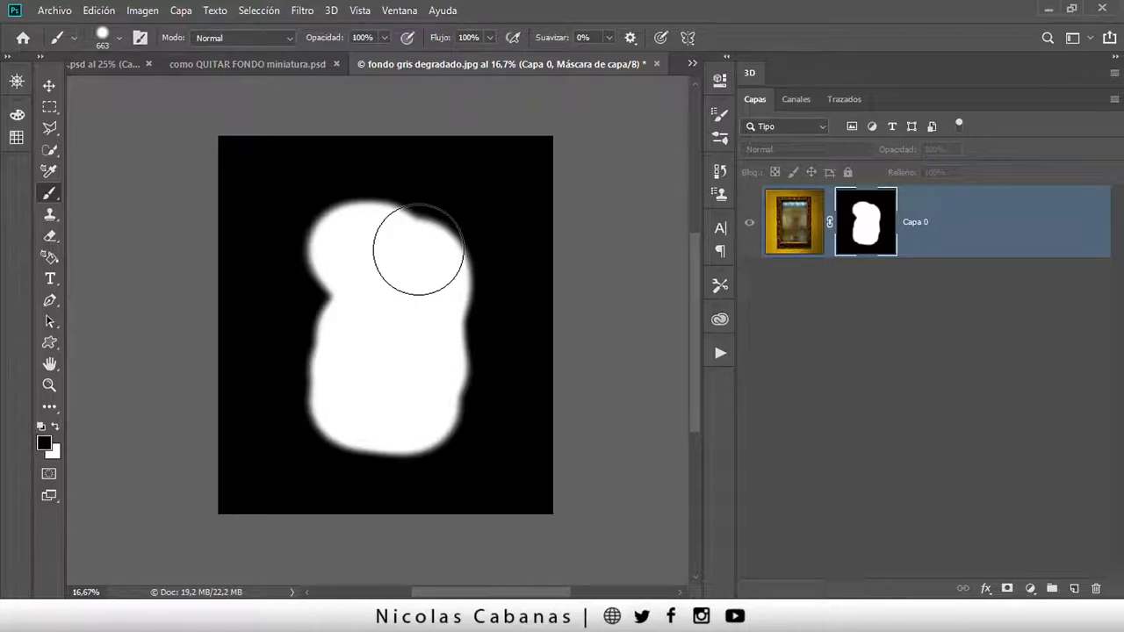
Invert the mask back to a black blob on white, toggling it with Ctrl+I
click(143, 10)
mouse_move(153, 53)
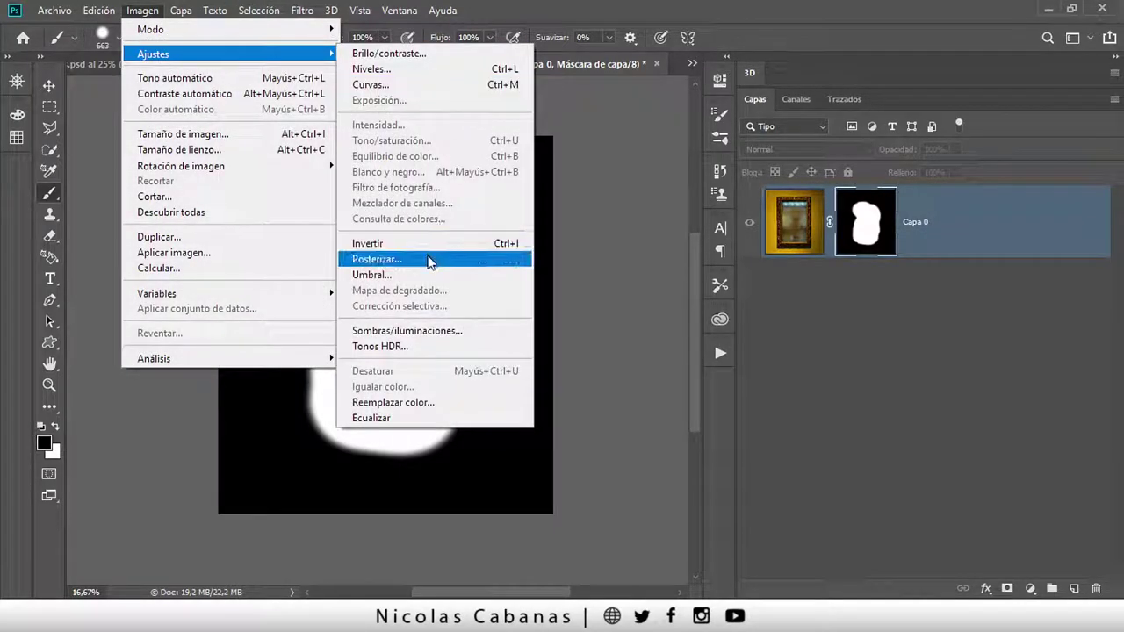
click(514, 247)
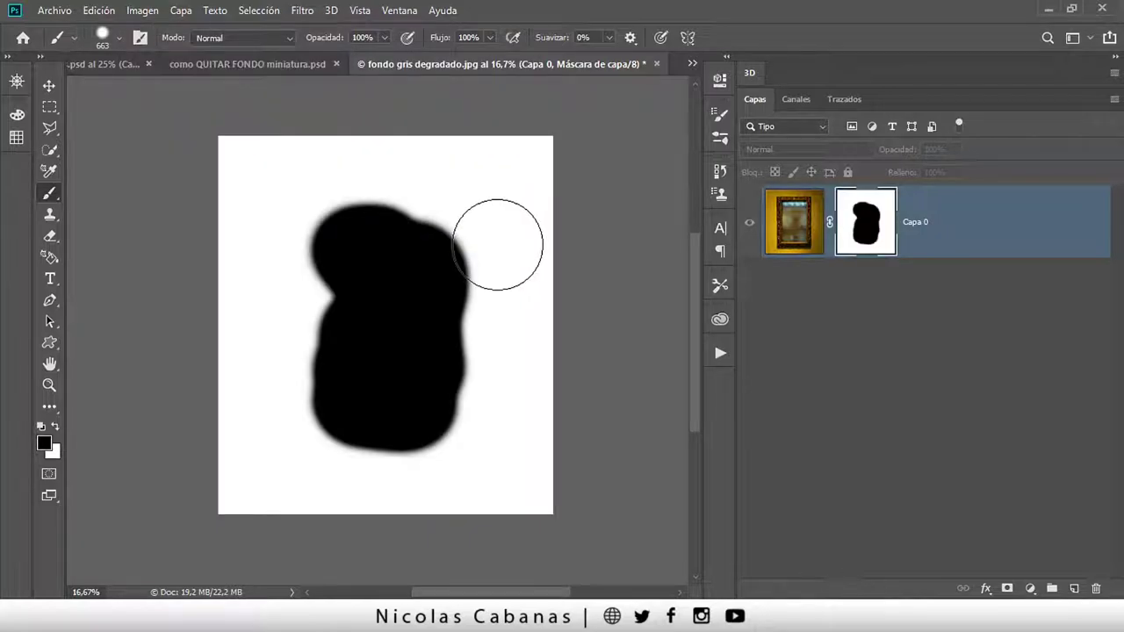
key(ctrl+i)
key(ctrl+i)
key(ctrl+i)
key(ctrl+i)
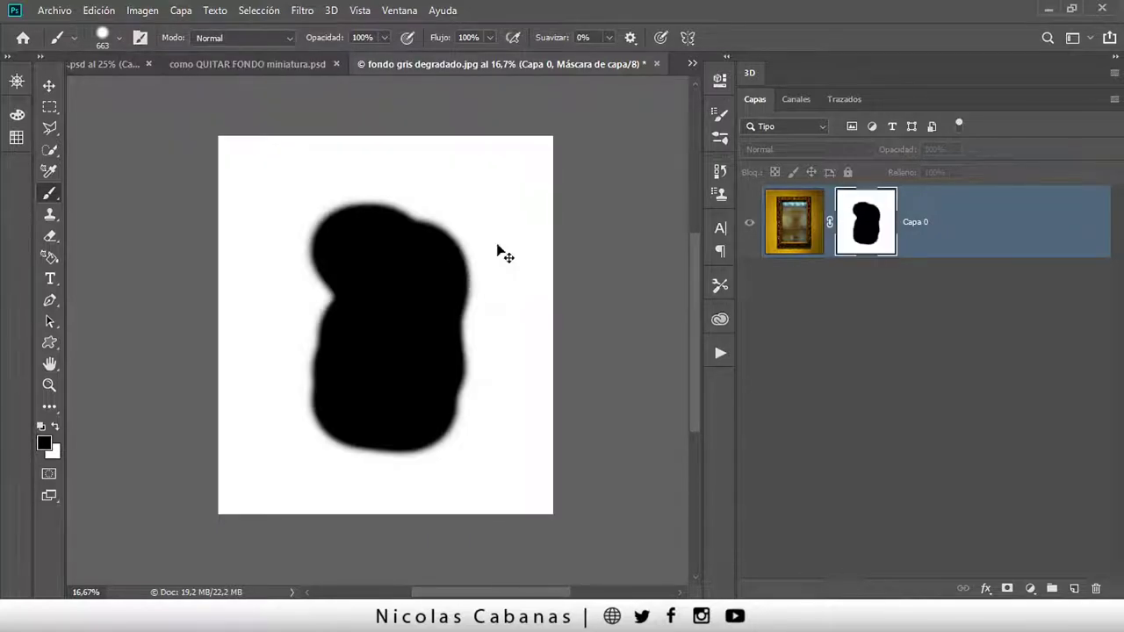
Return to the layer image view, target the mask, and preview inverting it with Ctrl+I
click(808, 230)
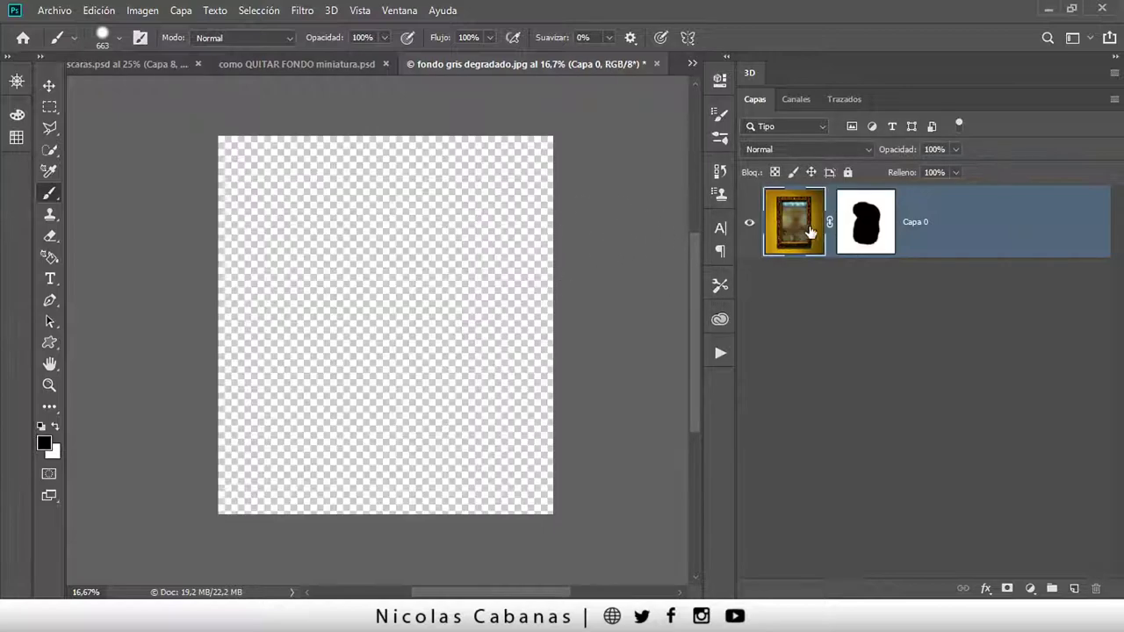
click(865, 230)
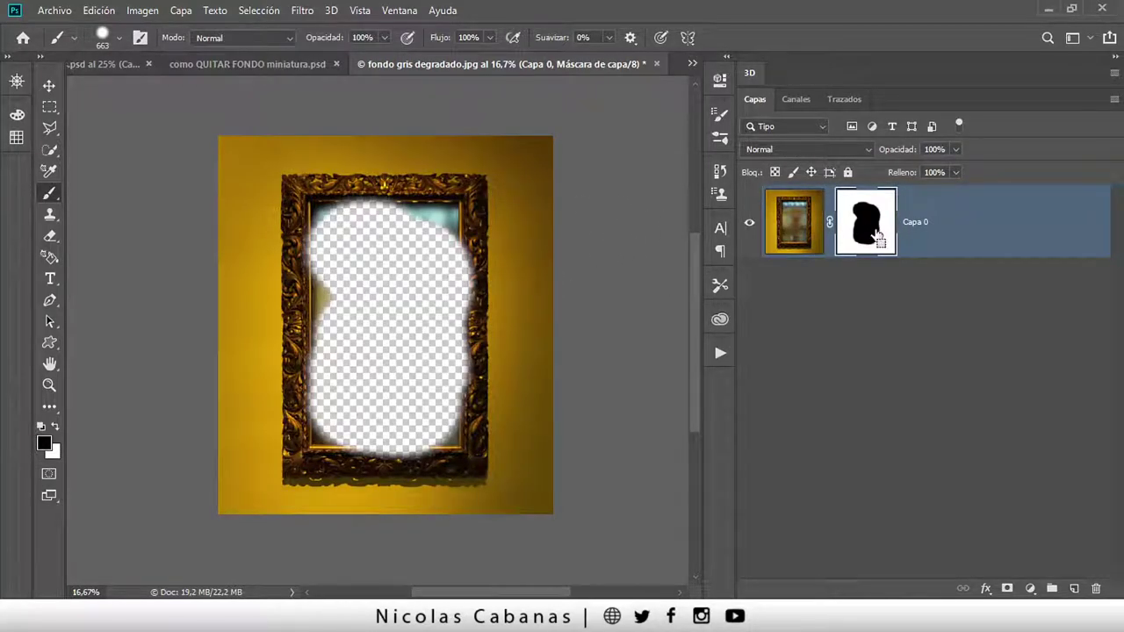
key(ctrl+i)
key(ctrl+i)
key(ctrl+i)
key(ctrl+i)
key(ctrl+i)
key(ctrl+i)
Delete the old mask, marquee the picture inside the frame, and invert the selection
drag(1093, 585, 1094, 587)
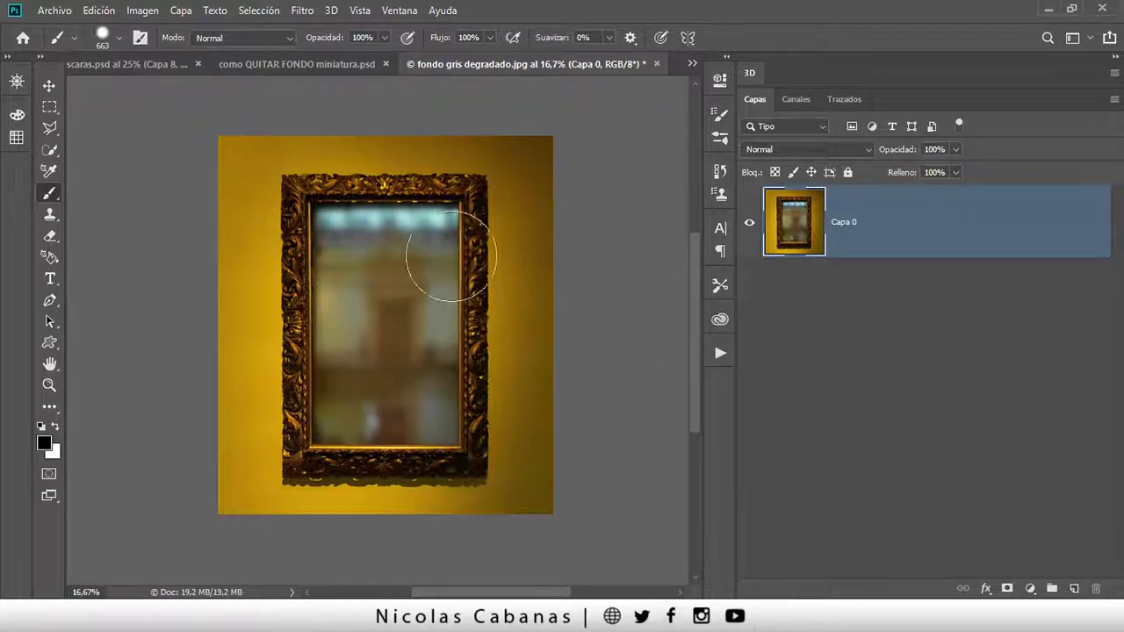
click(49, 107)
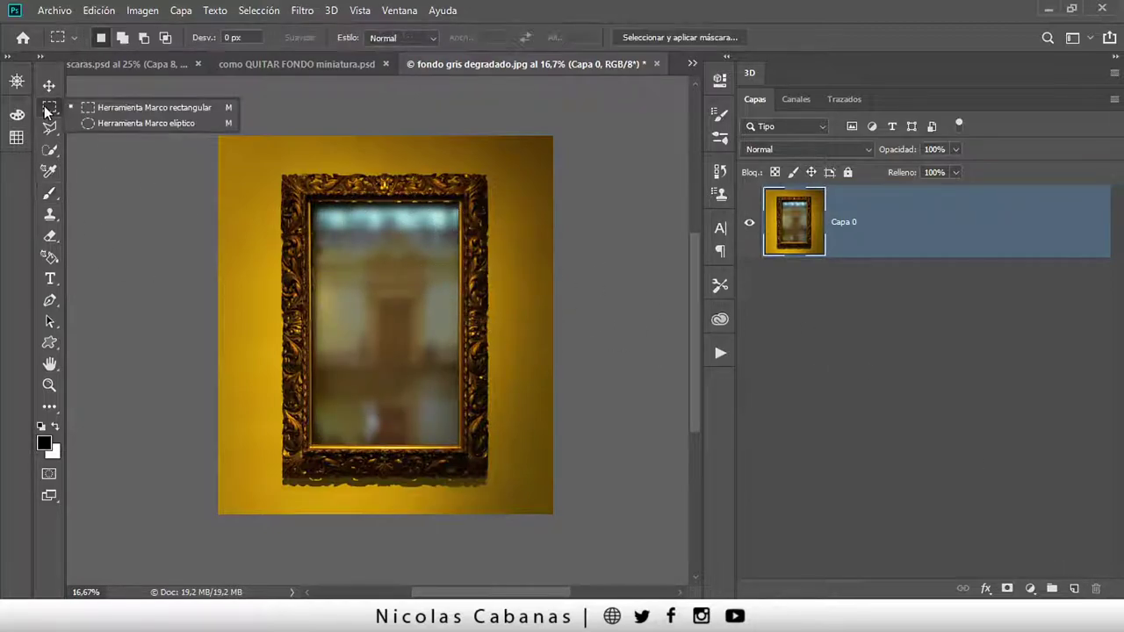
click(167, 107)
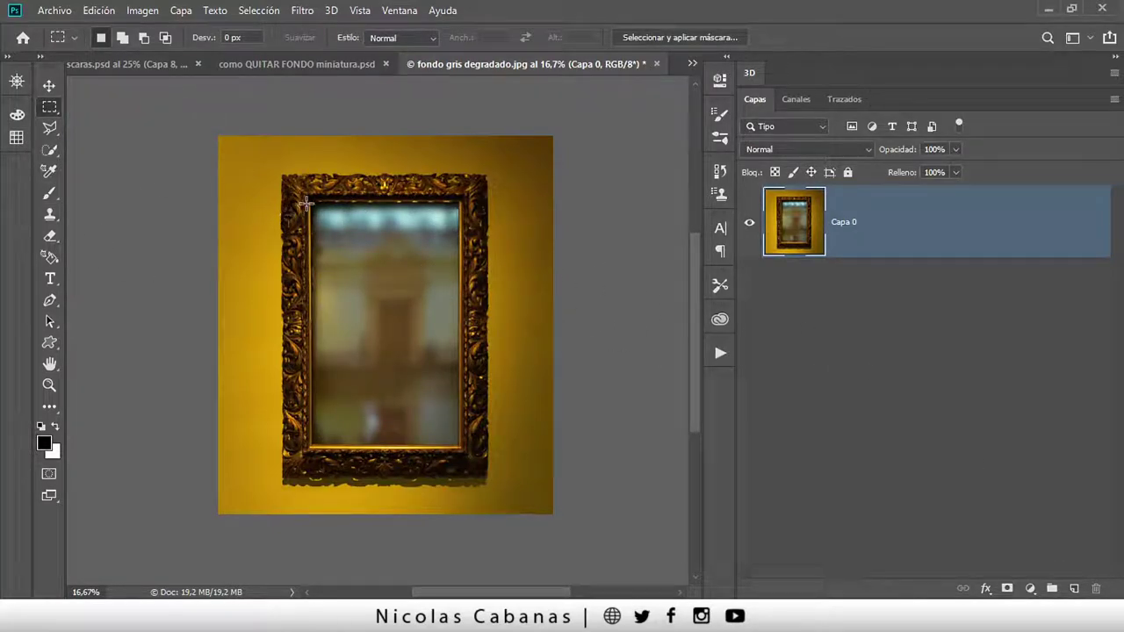
drag(310, 203, 458, 446)
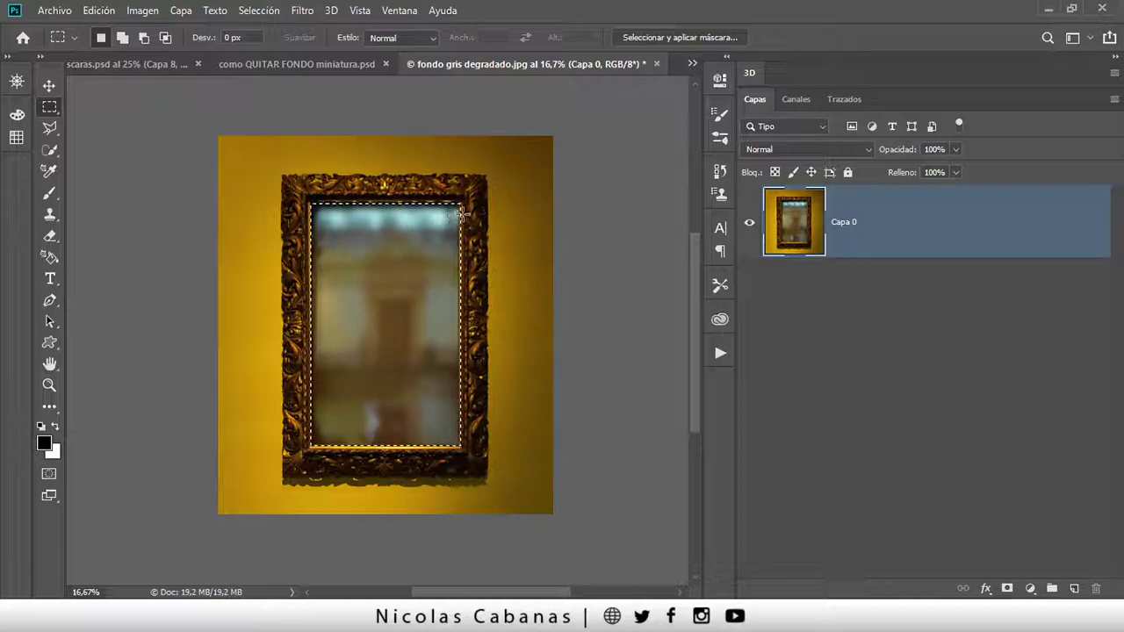
click(247, 12)
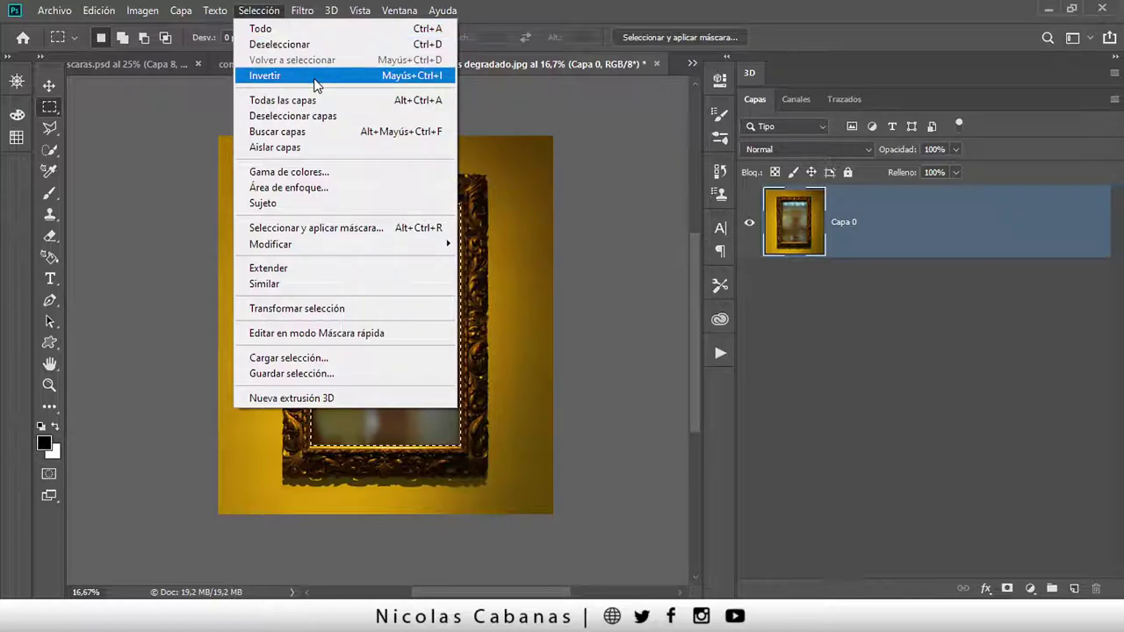
click(429, 78)
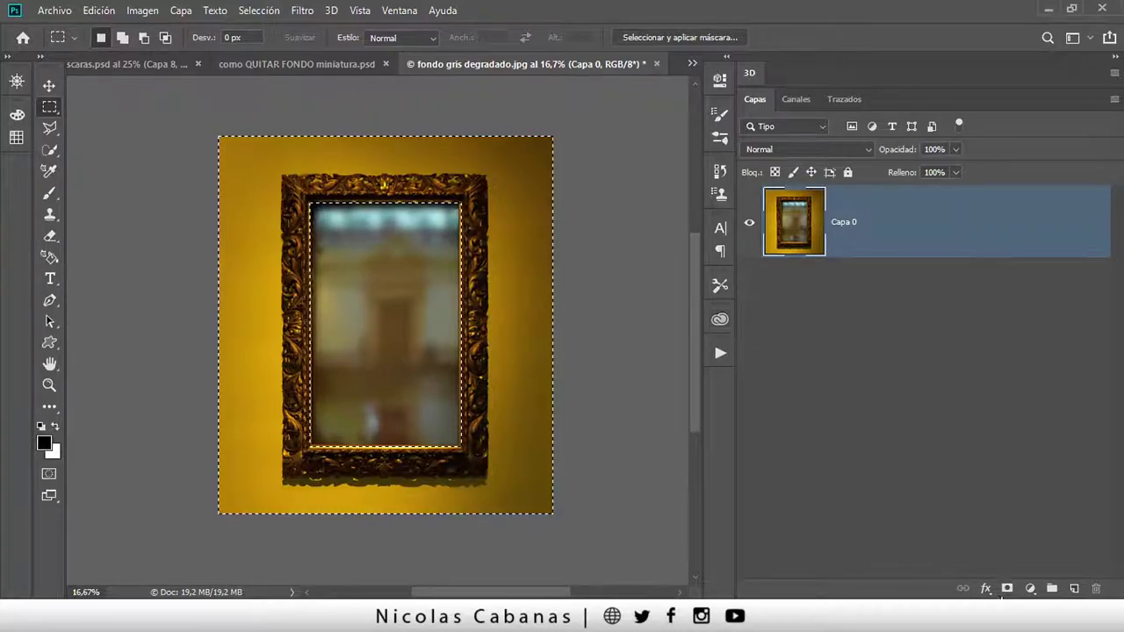
Add a rectangular mask to Capa 0 from the selection, comparing its inversion with Ctrl+I
click(1009, 588)
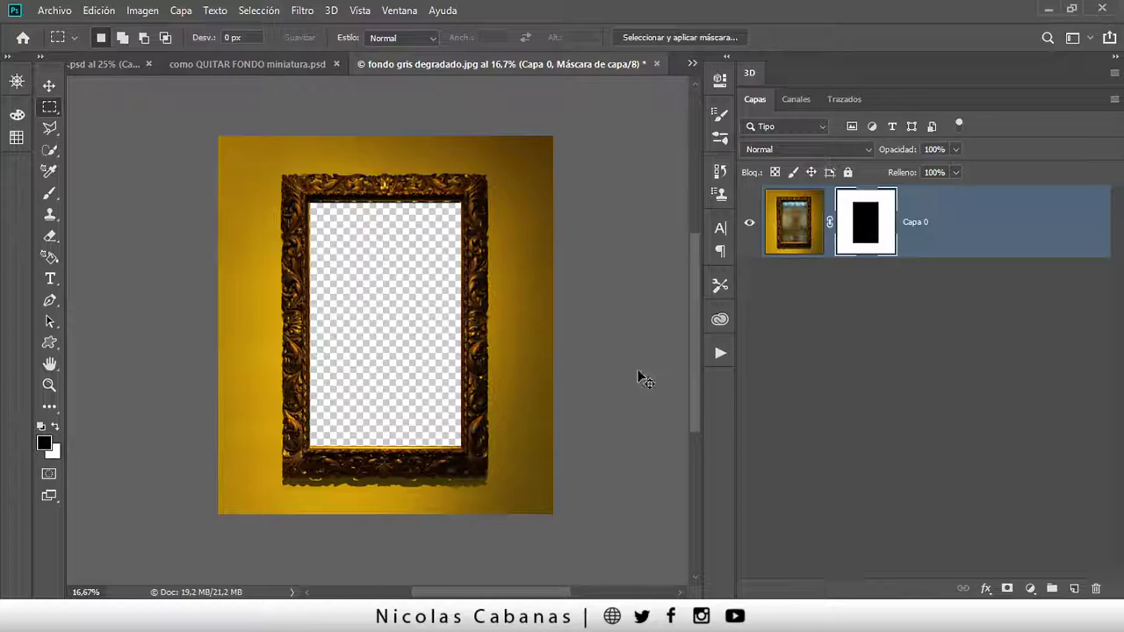
key(ctrl+i)
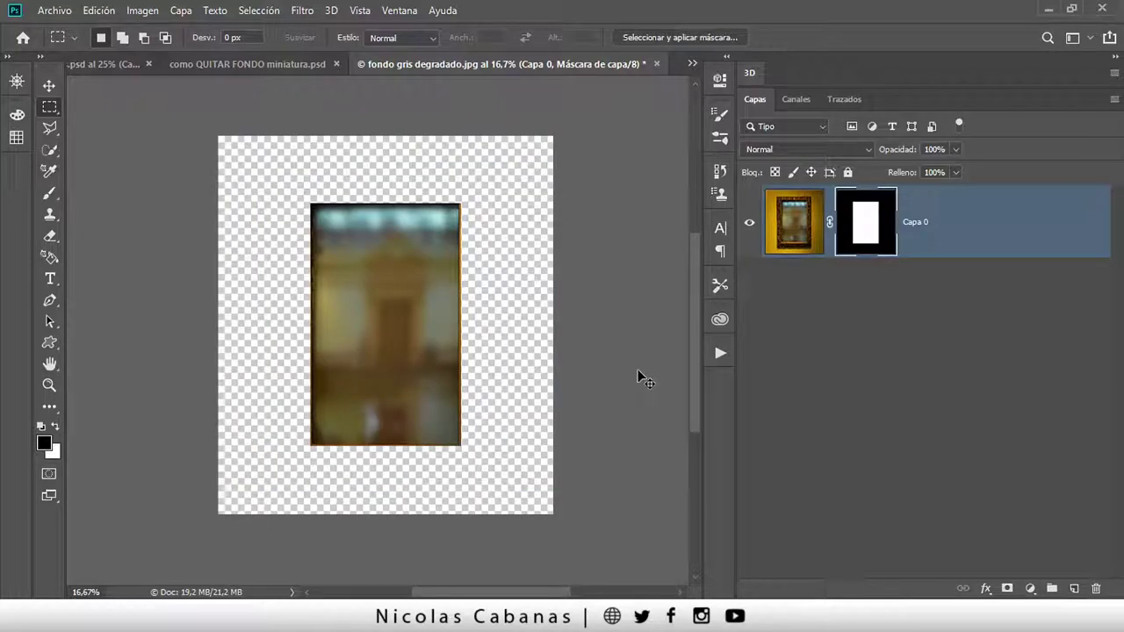
key(ctrl+i)
key(ctrl+i)
key(ctrl+i)
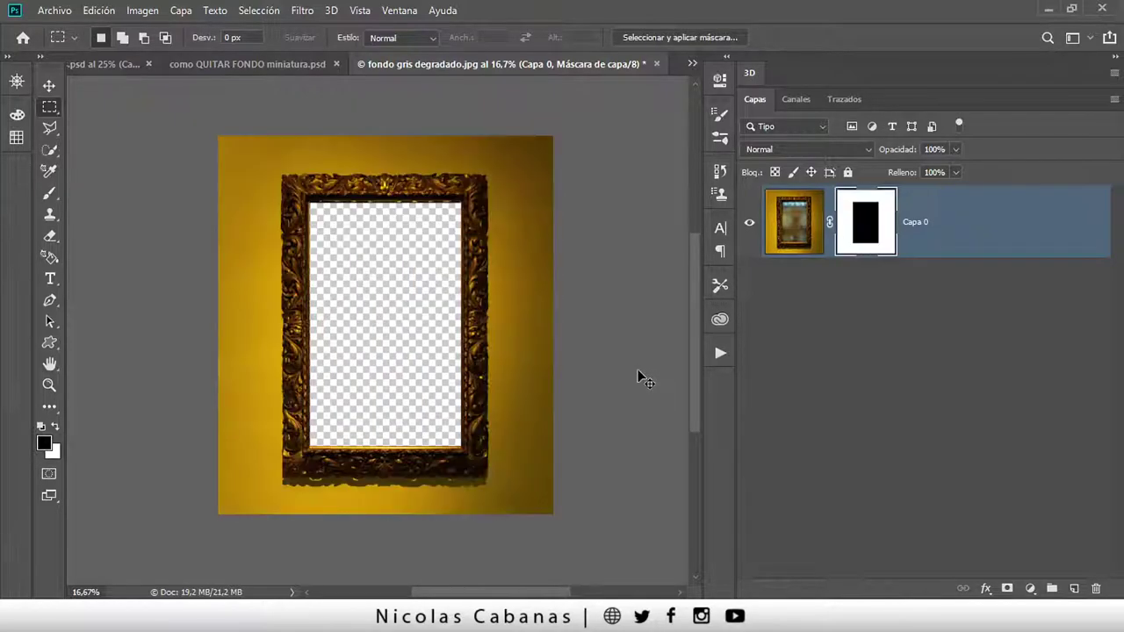
key(ctrl+i)
key(ctrl+i)
key(ctrl+i)
key(ctrl+i)
key(ctrl+i)
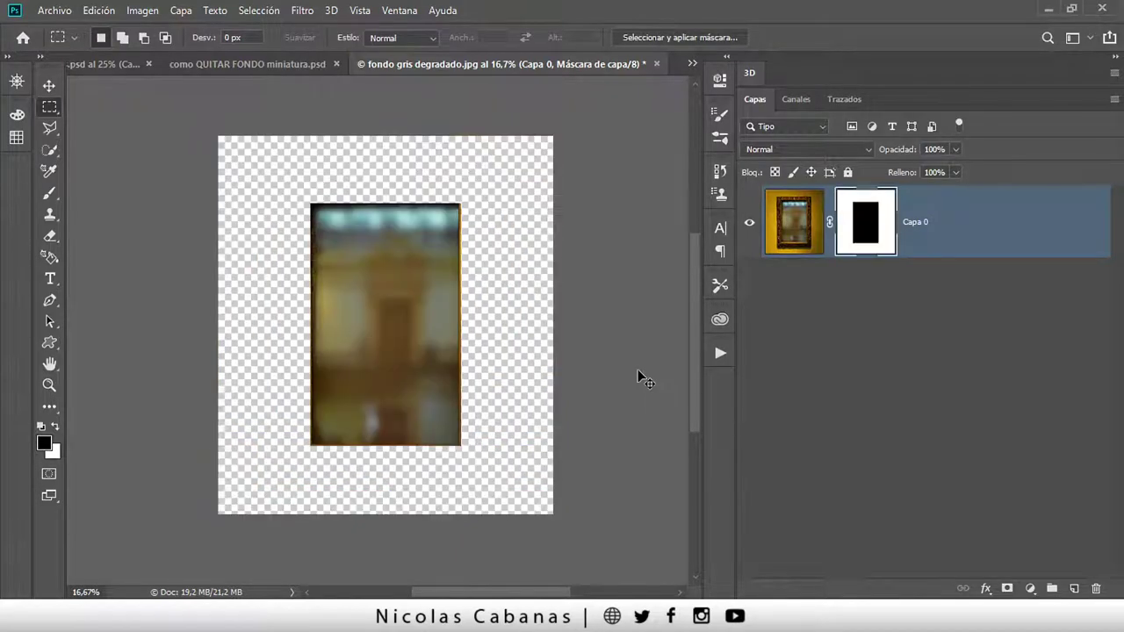
key(ctrl+i)
key(ctrl+i)
key(ctrl+i)
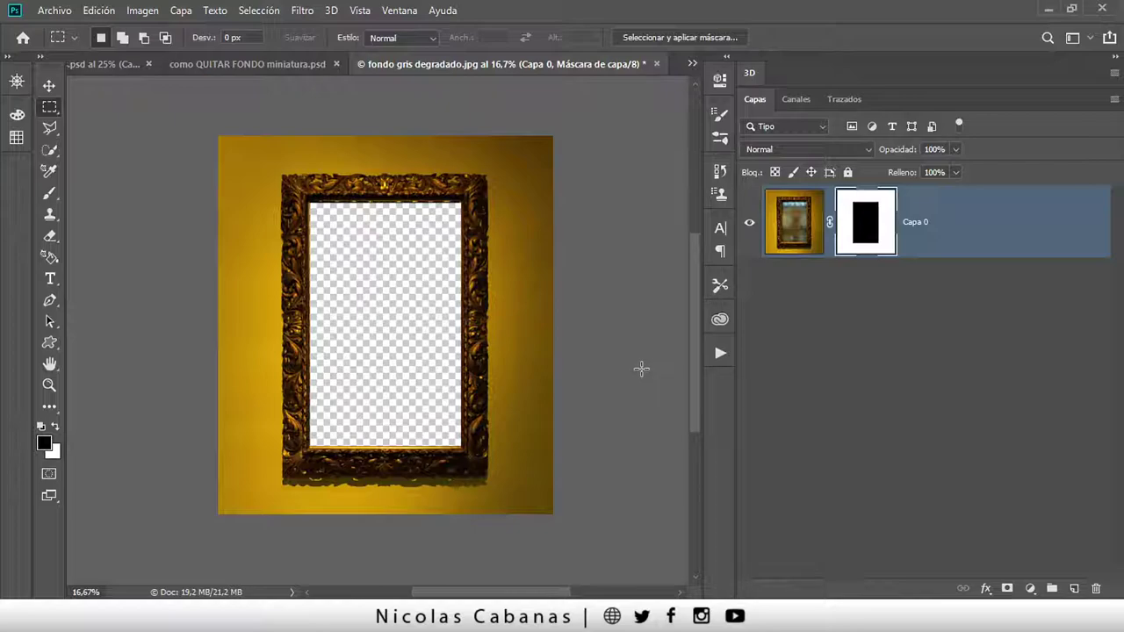
click(133, 12)
mouse_move(152, 53)
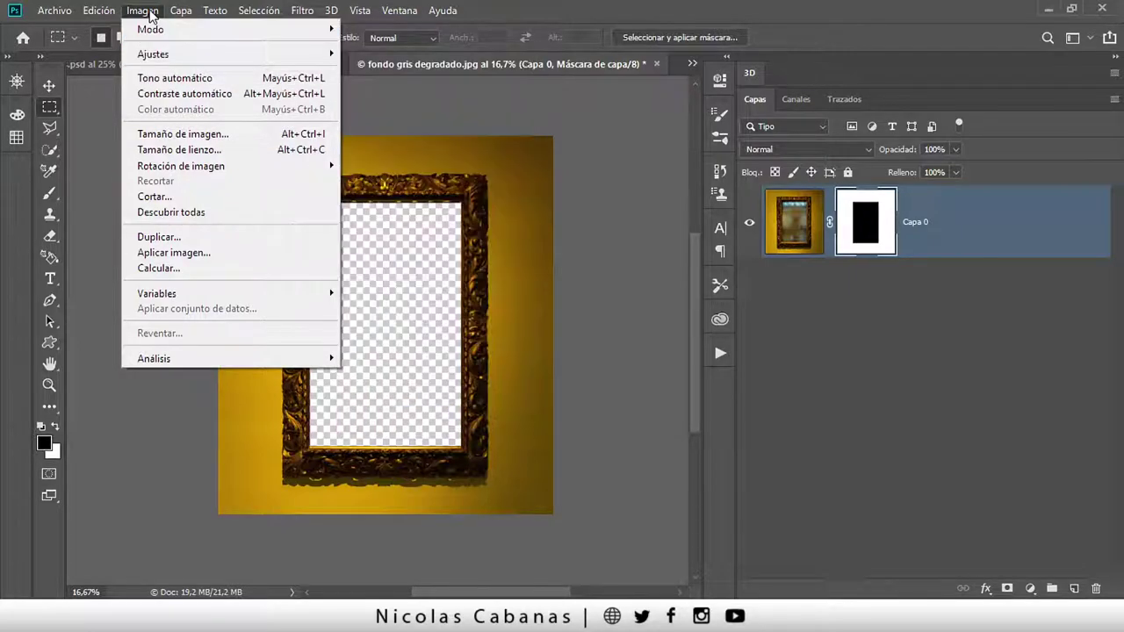
click(185, 12)
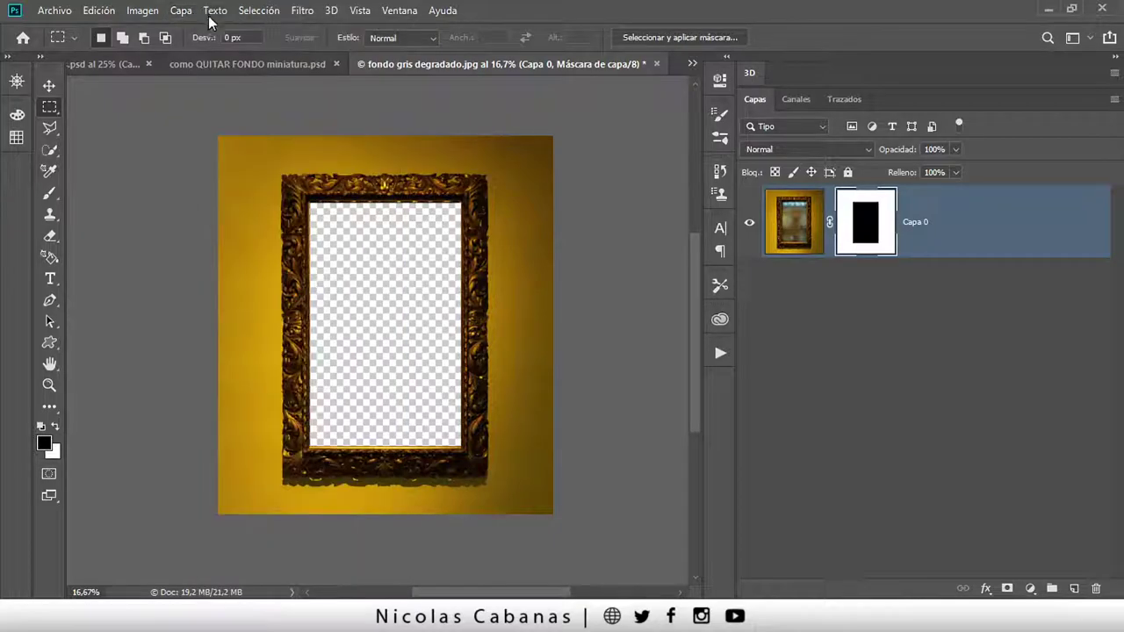
click(257, 13)
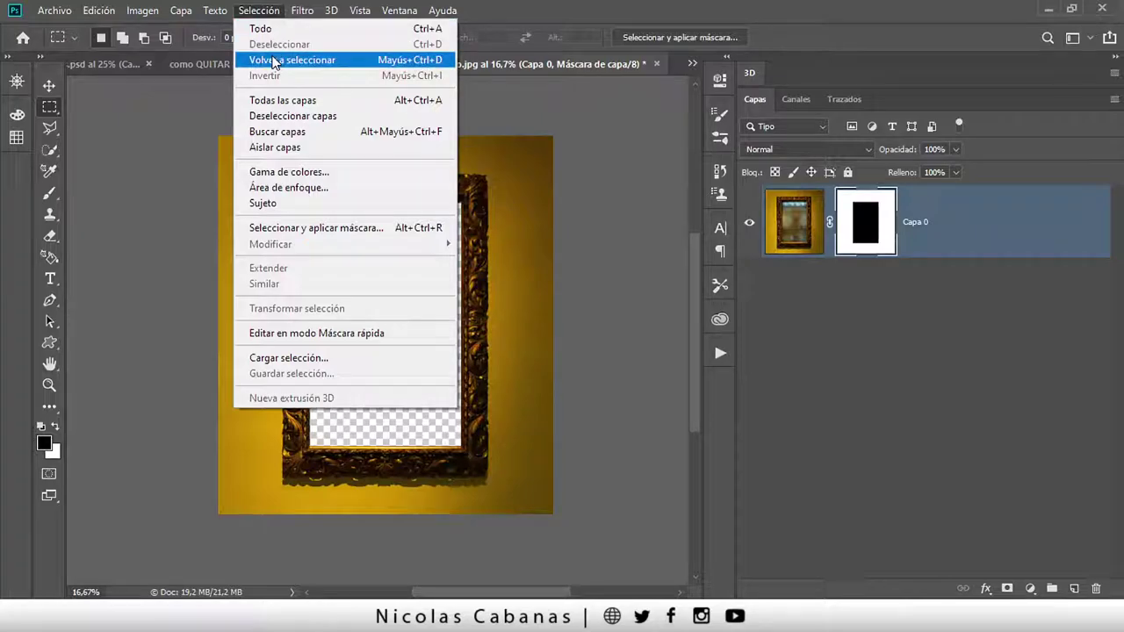
click(924, 354)
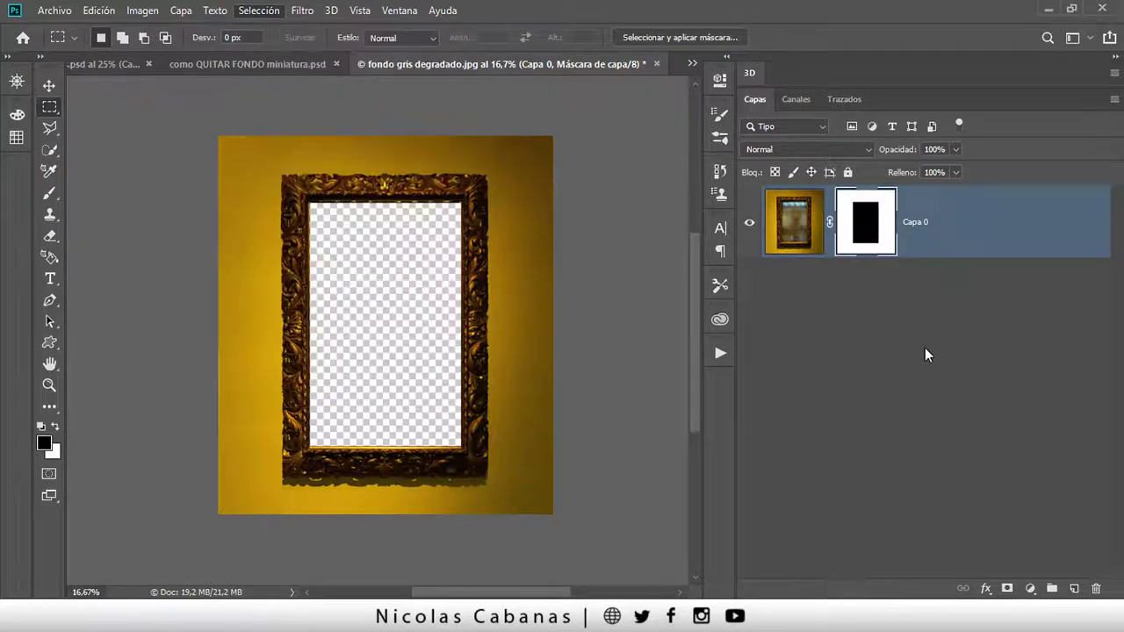
click(926, 351)
Switch to the mascaras.psd document with the upside-down bearded-man portrait
click(122, 66)
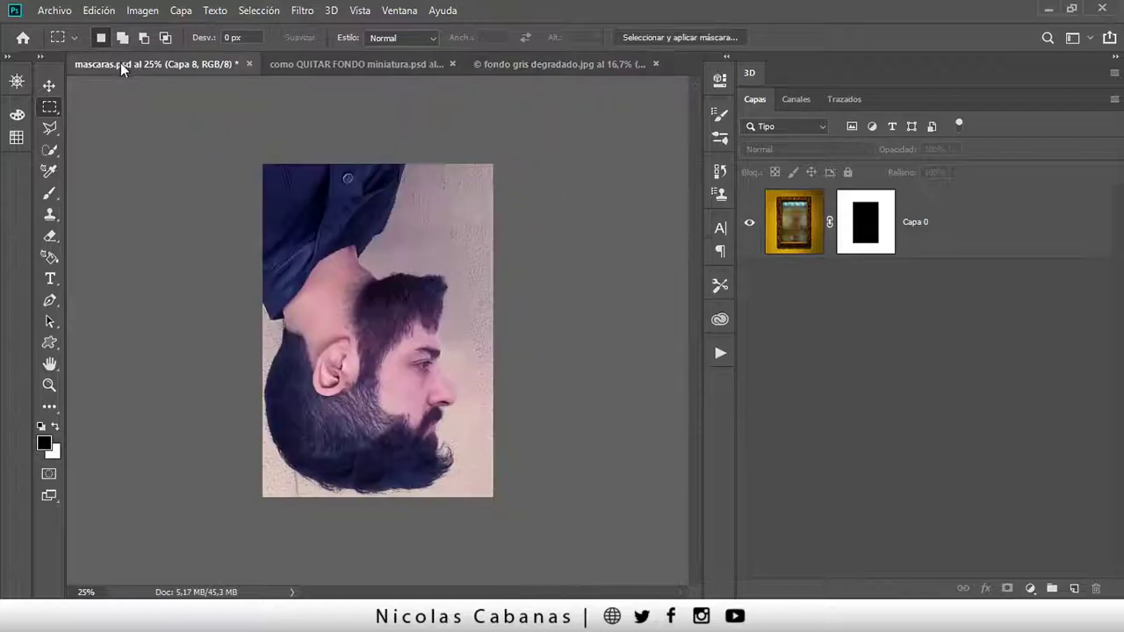